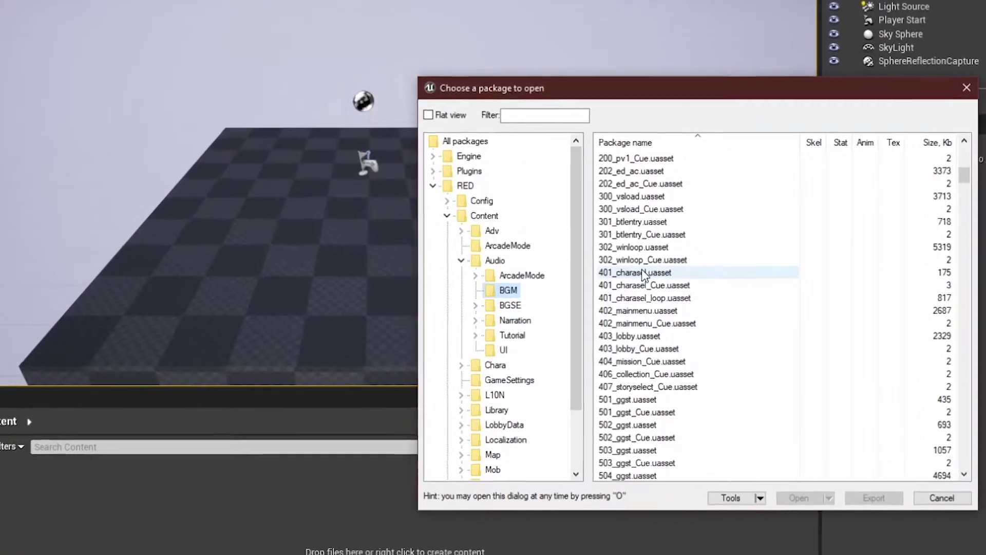
Browse the 401_charasel, 401_charasel_Cue and 401_charasel_loop packages, then select the BGM folder
left_click(649, 278)
left_click(631, 278)
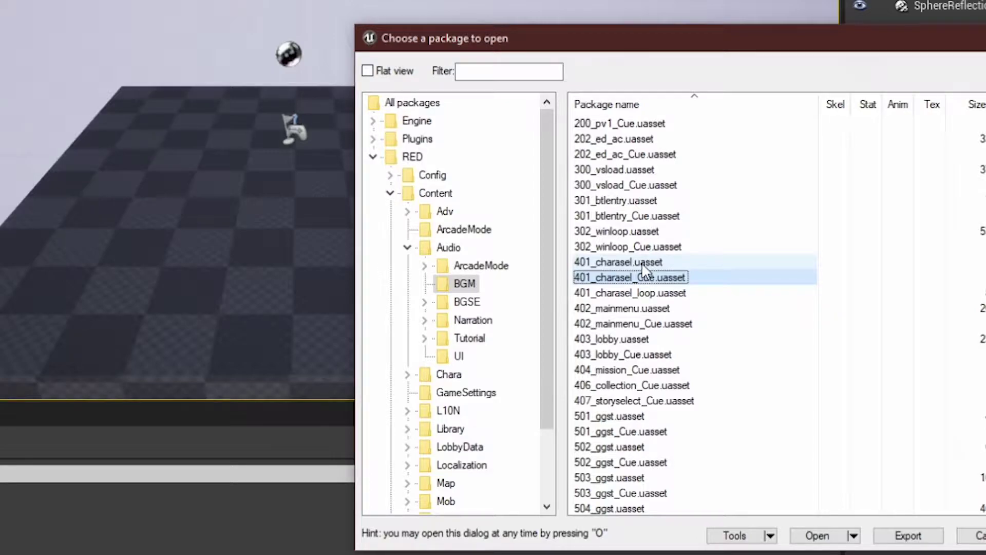
left_click(600, 263)
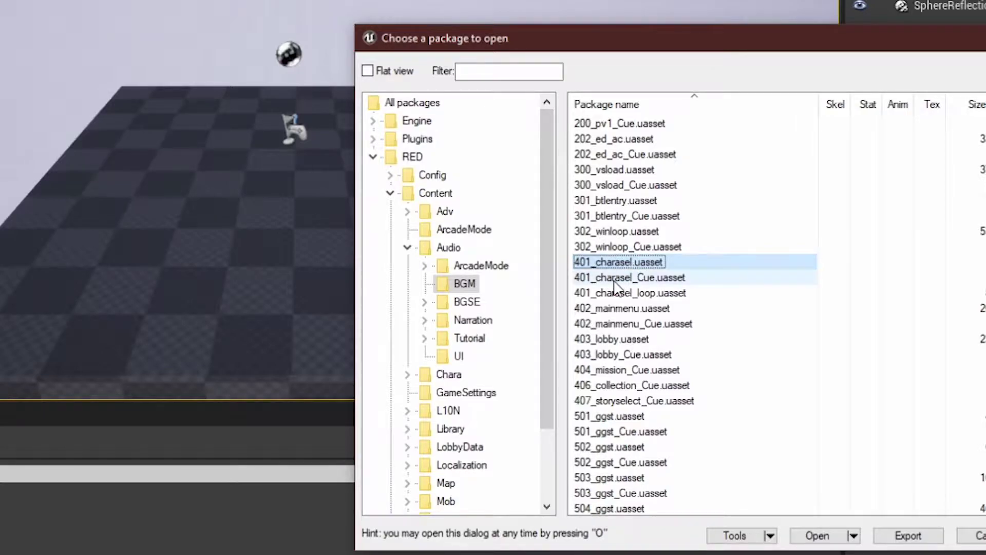
left_click(600, 292)
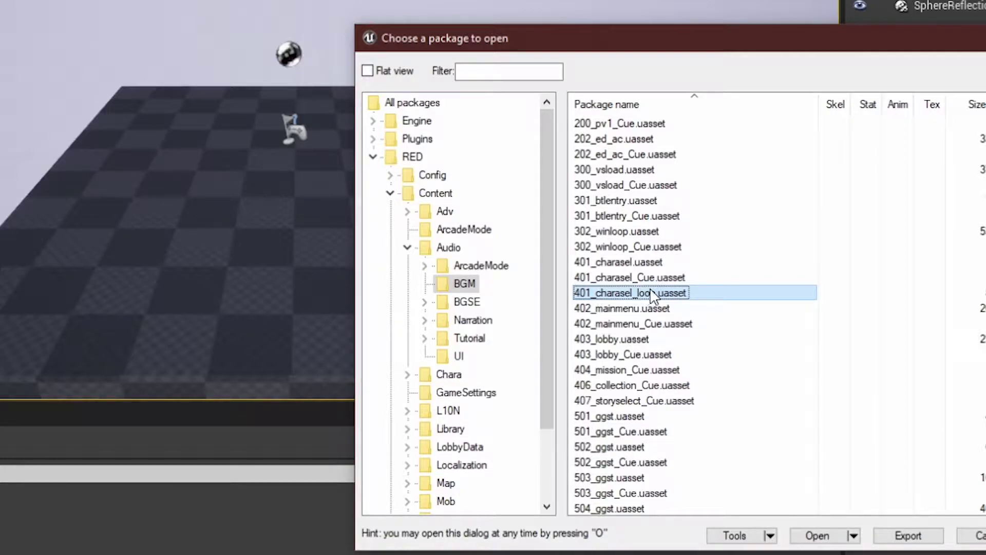
left_click(464, 286)
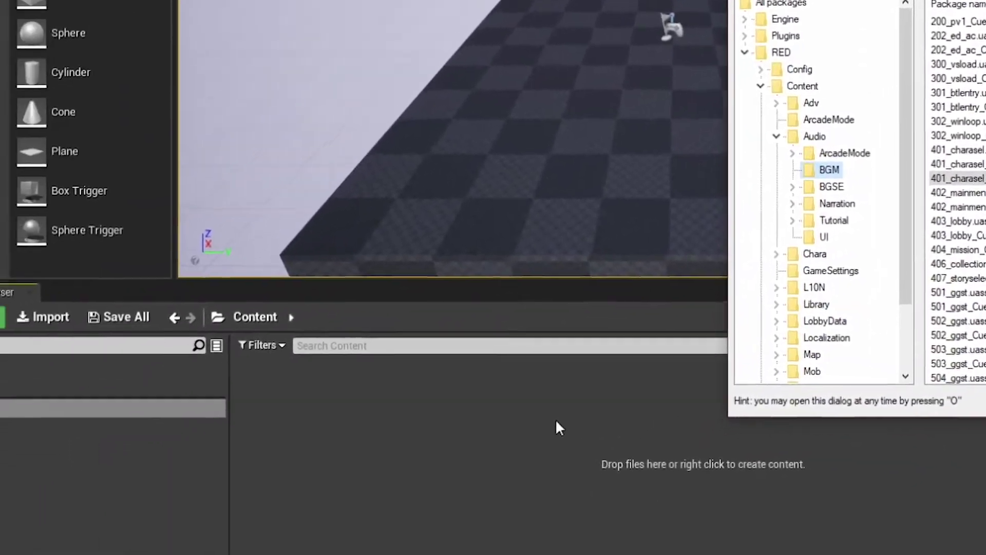
Create an 'Audio' folder in Content and open it
right_click(166, 543)
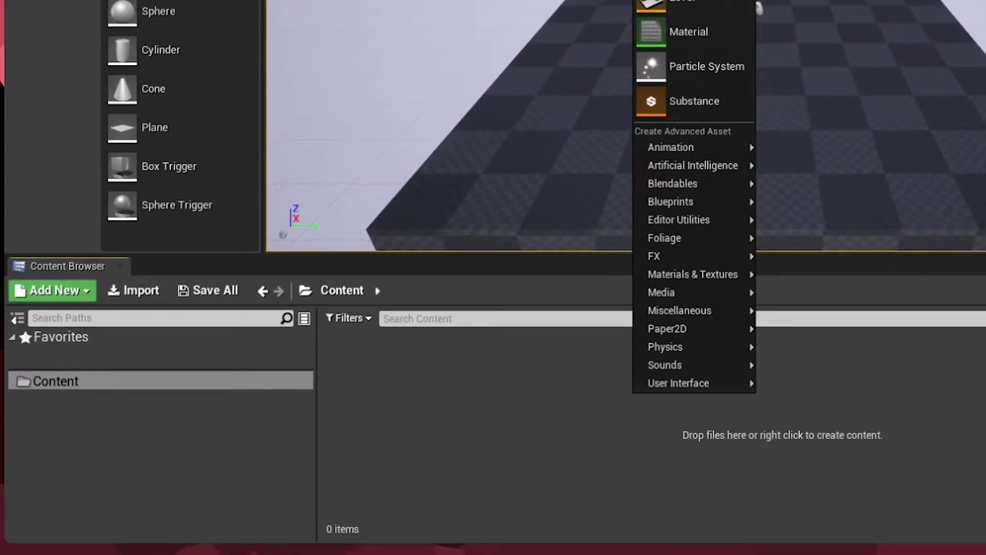
type("Audio")
key("Return")
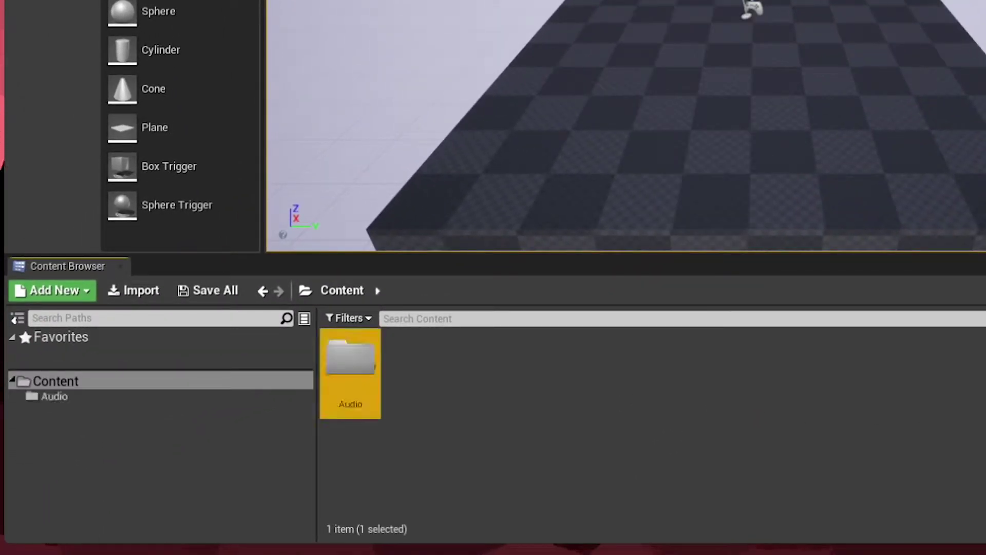
right_click(356, 392)
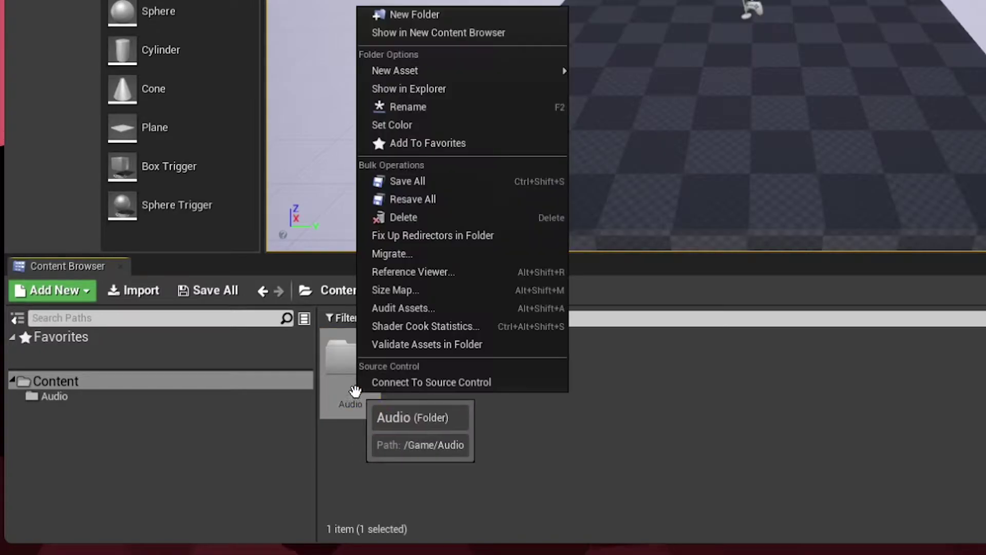
left_click(331, 400)
double_click(339, 381)
Create a 'BGM' folder inside Audio and open it
right_click(439, 394)
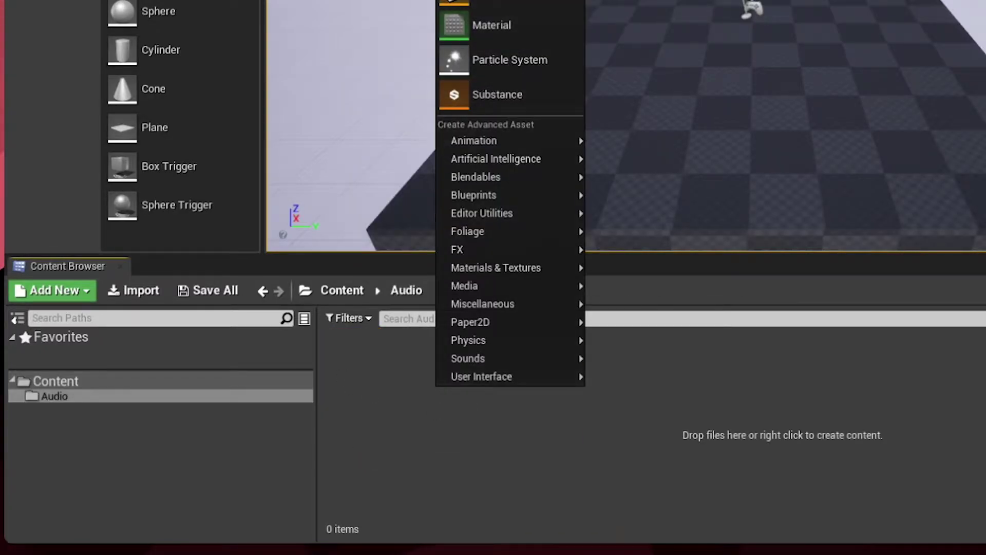
left_click(508, 1)
type("BGM'")
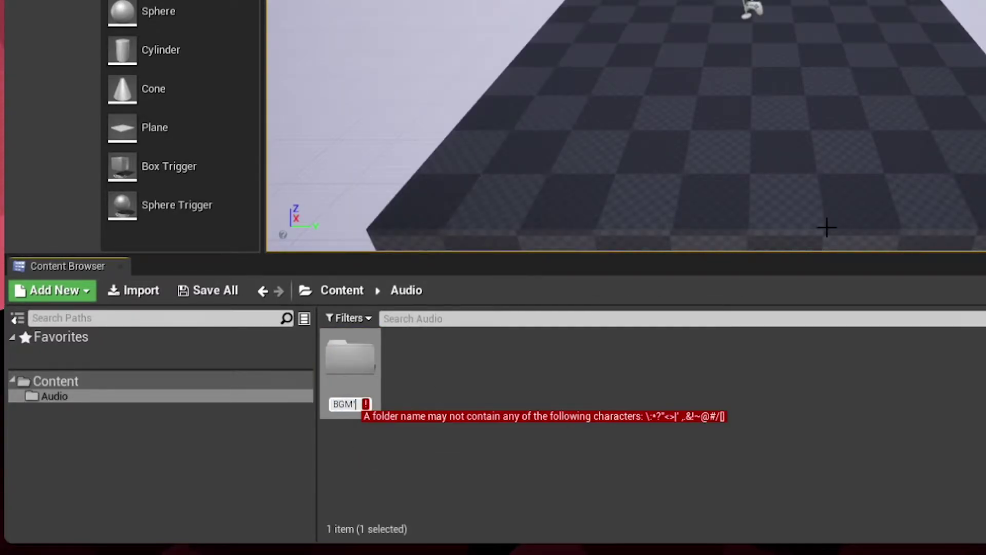
key("BackSpace")
key("Return")
left_click(378, 423)
double_click(353, 375)
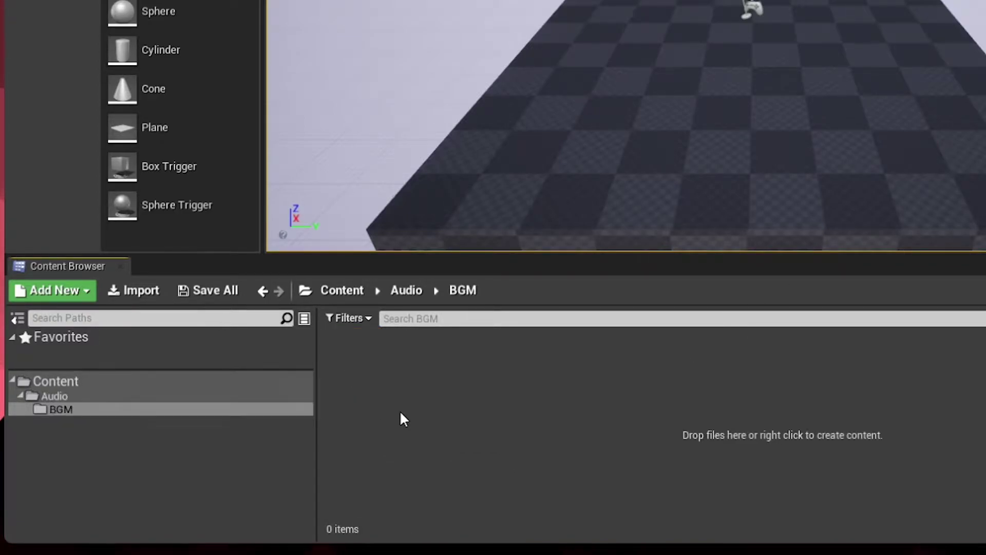
Add a folder named 'CharSelect Music' inside BGM
right_click(404, 418)
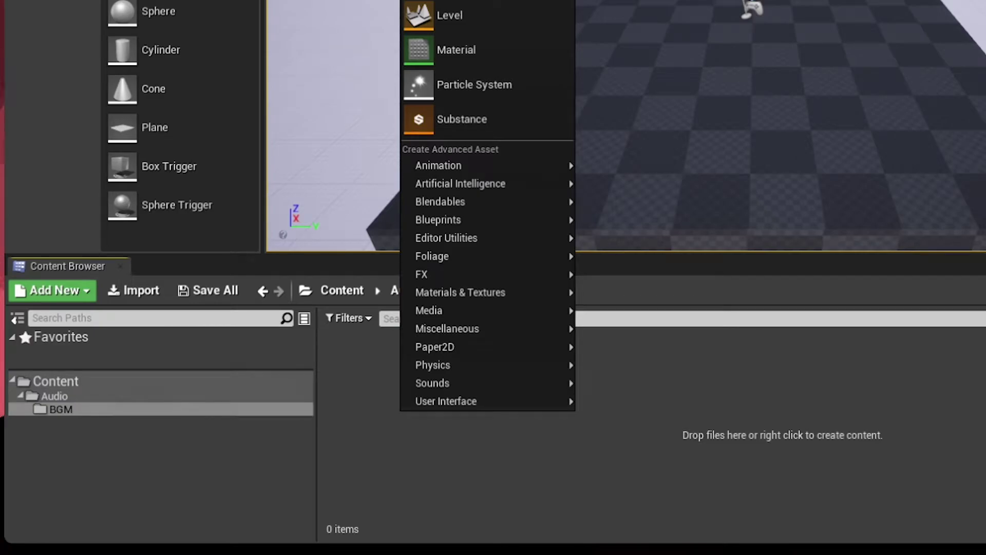
left_click(462, 1)
type("Char")
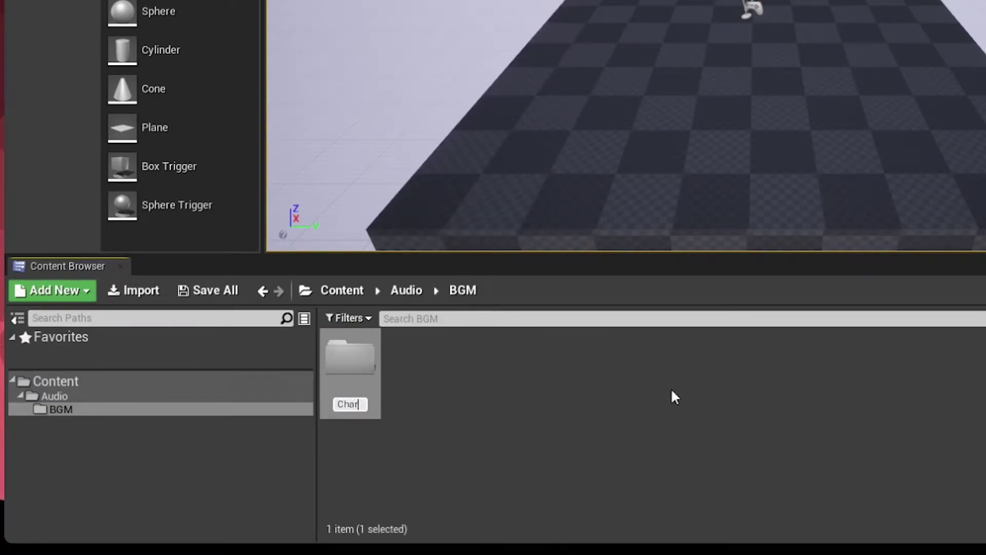
type("Select Music")
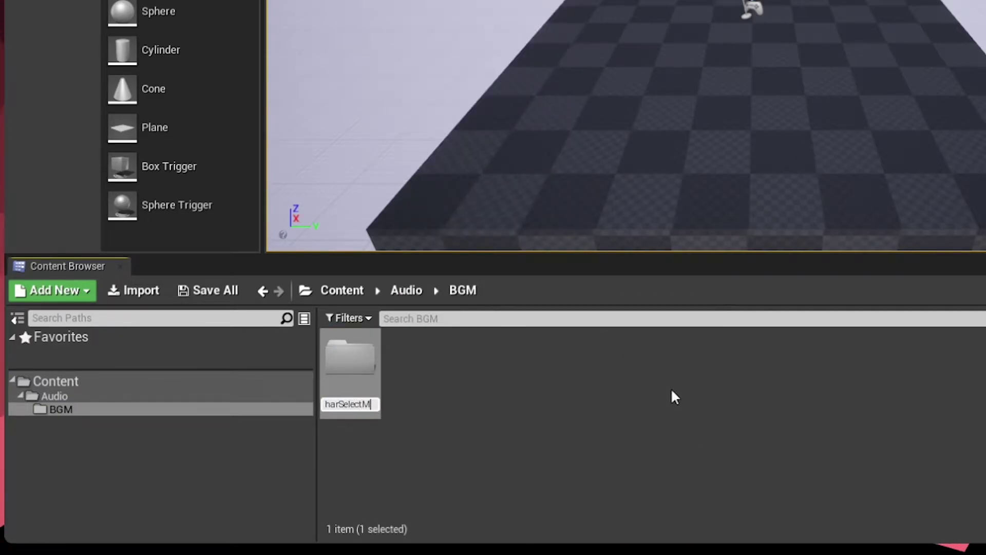
key("Return")
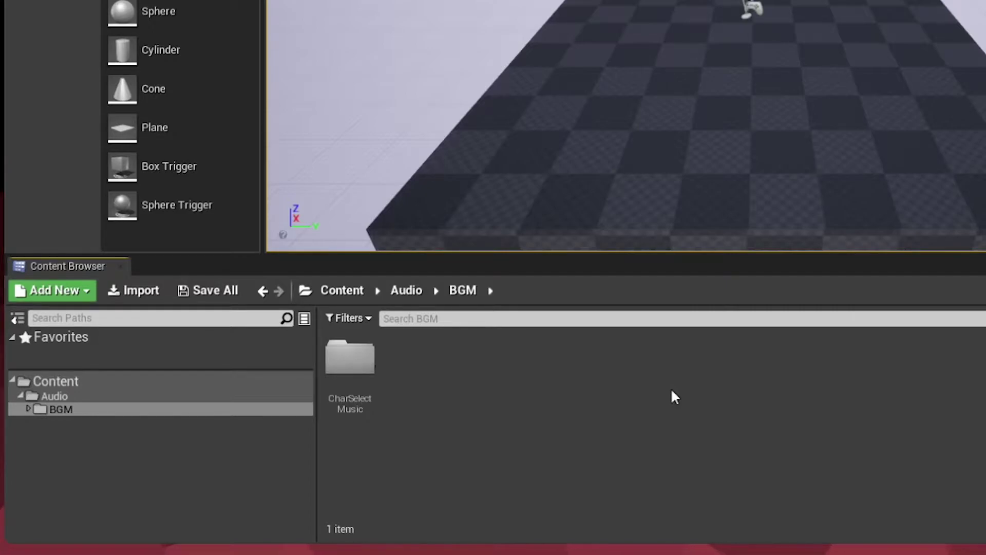
right_click(673, 392)
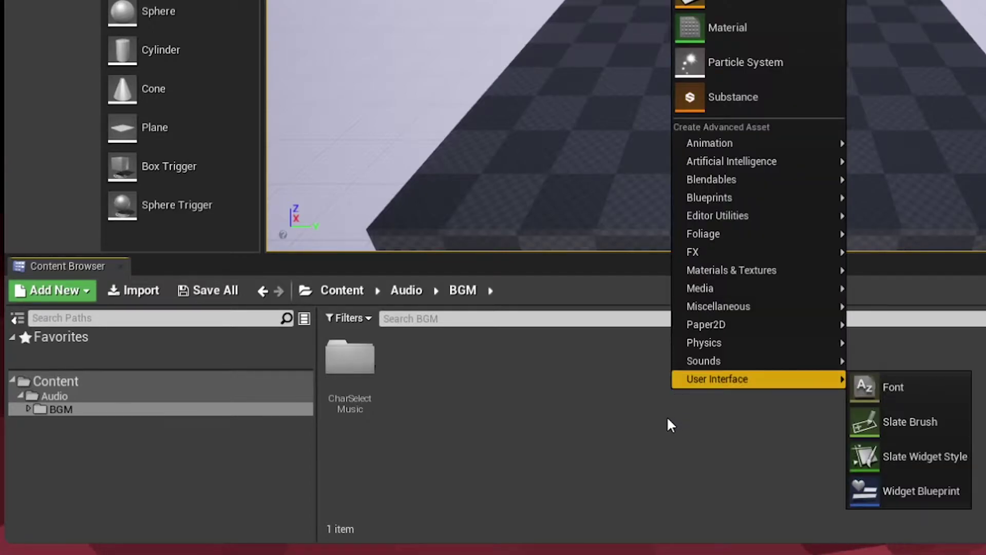
left_click(638, 413)
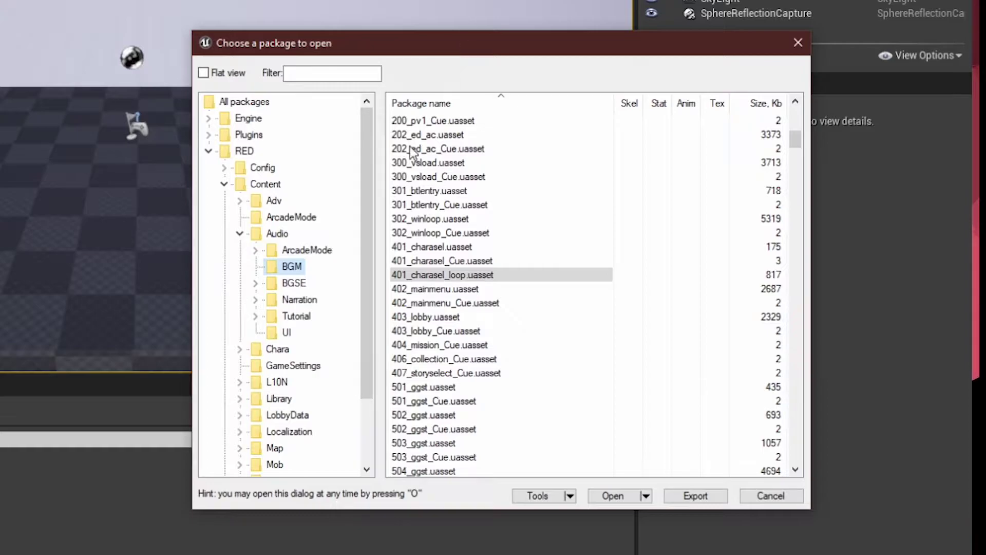
Expand Narration > JPN > Default and open NA_1501_Btl_Counter_Cue.uasset from the package list
left_click(256, 300)
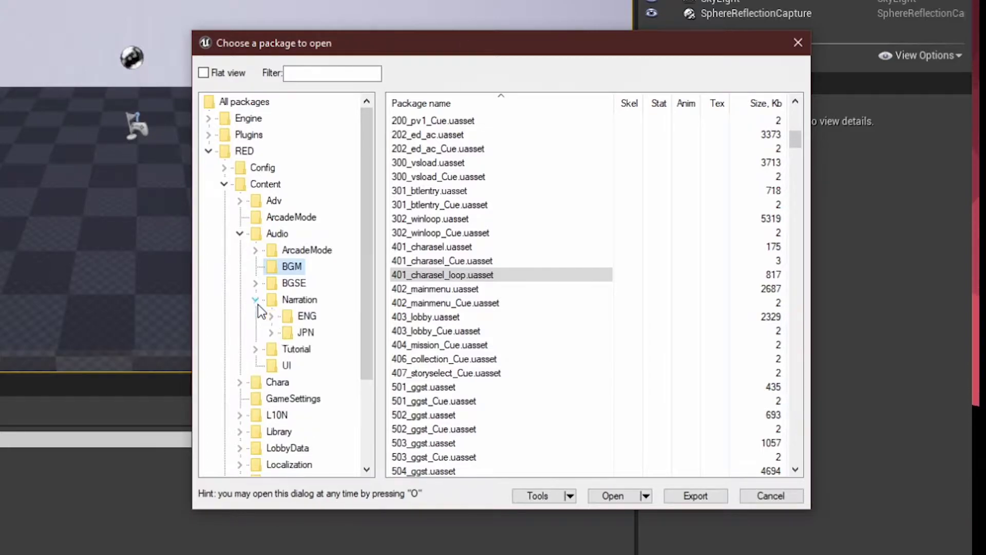
left_click(287, 334)
left_click(272, 332)
left_click(317, 352)
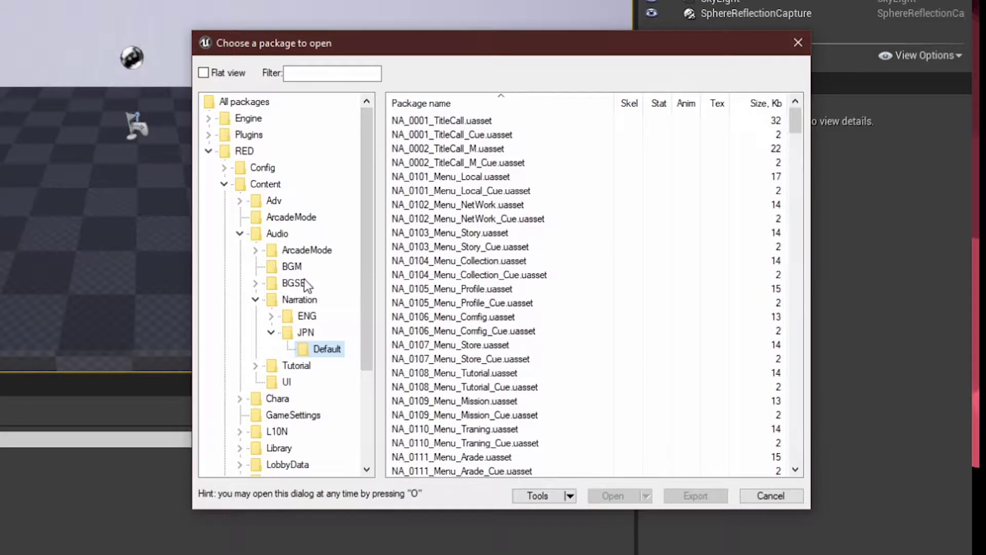
scroll(555, 211, "down", 20)
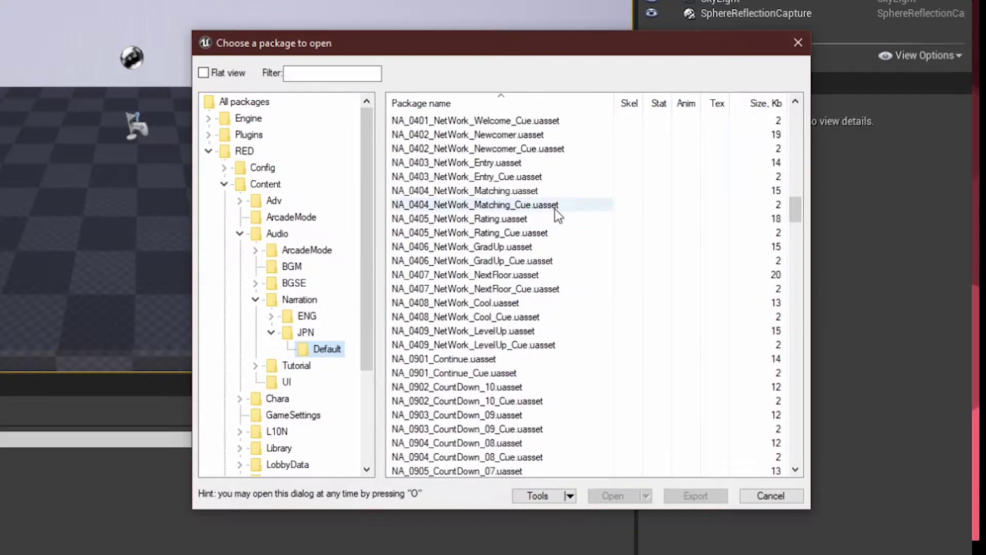
scroll(540, 232, "down", 20)
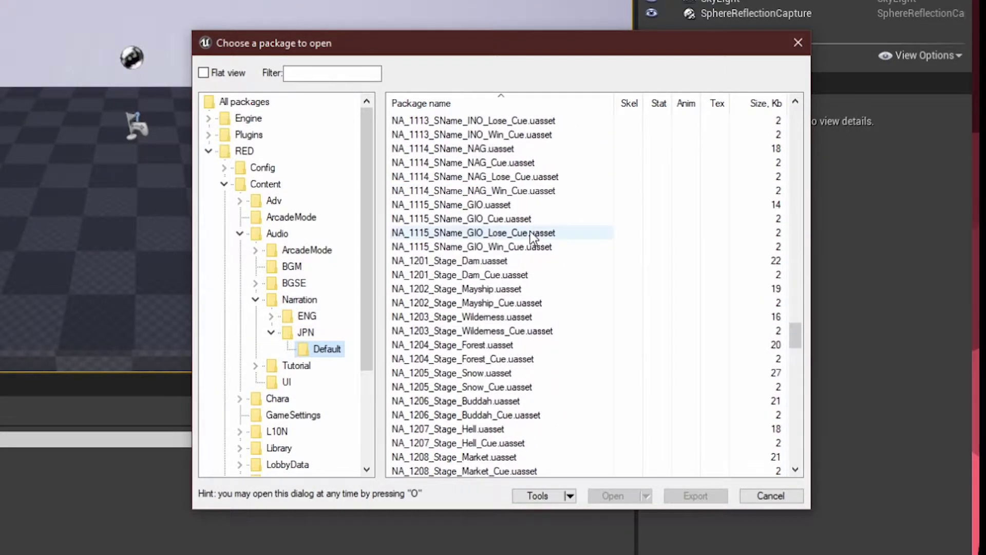
left_click(423, 236)
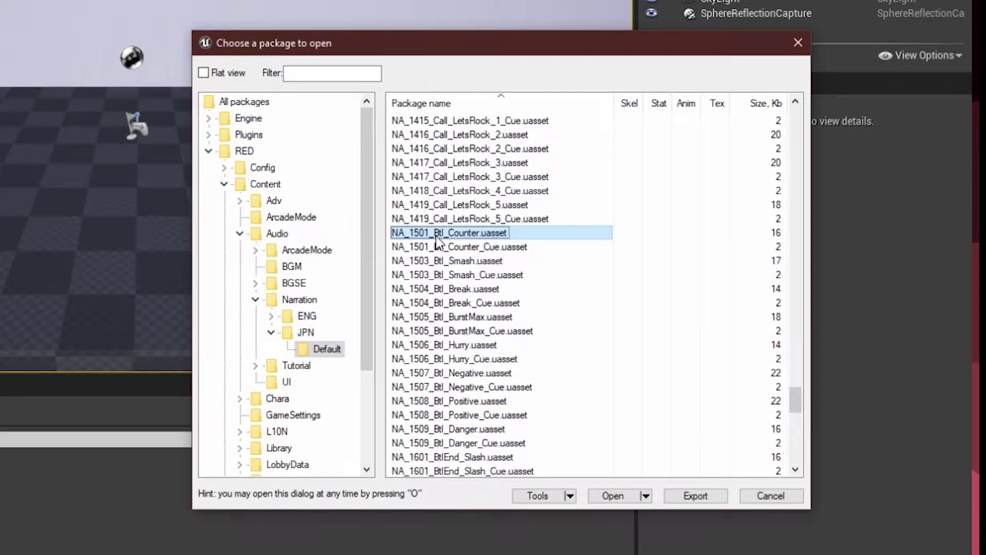
left_click(490, 249)
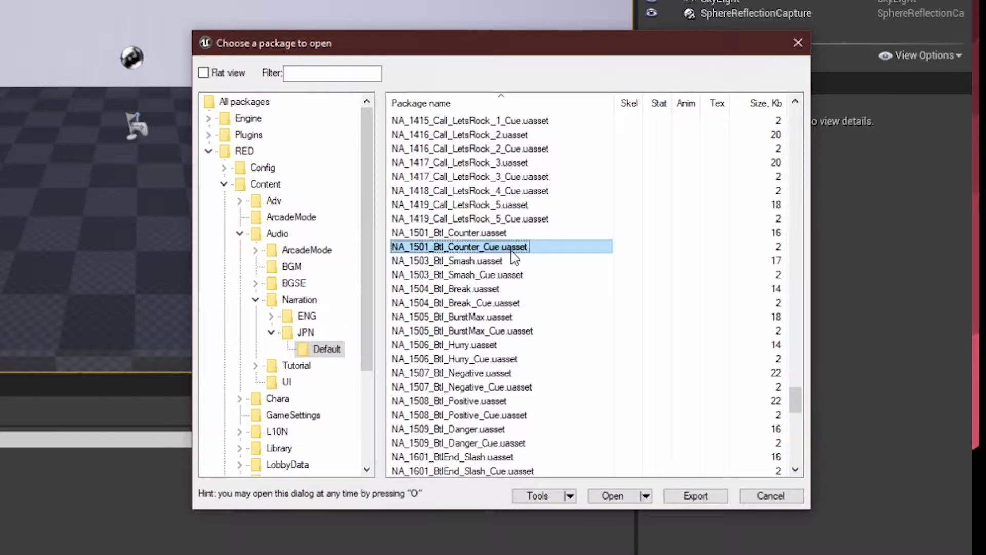
double_click(512, 246)
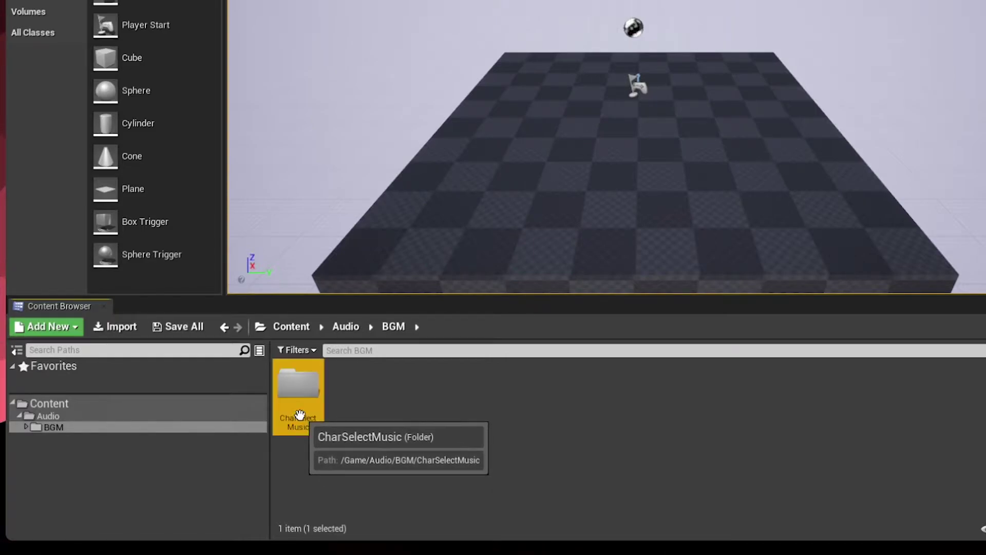
Import the CharaSelect .ogg files into CharSelectMusic as CharaSelect1, CharaSelect2 and CharaSelect3
double_click(304, 420)
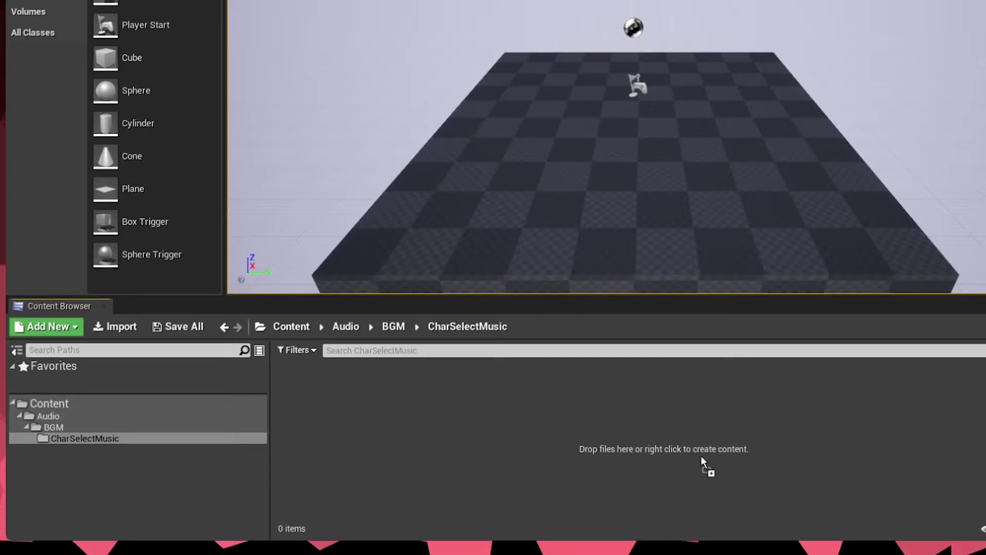
left_click_drag(705, 450, 704, 452)
left_click(587, 470)
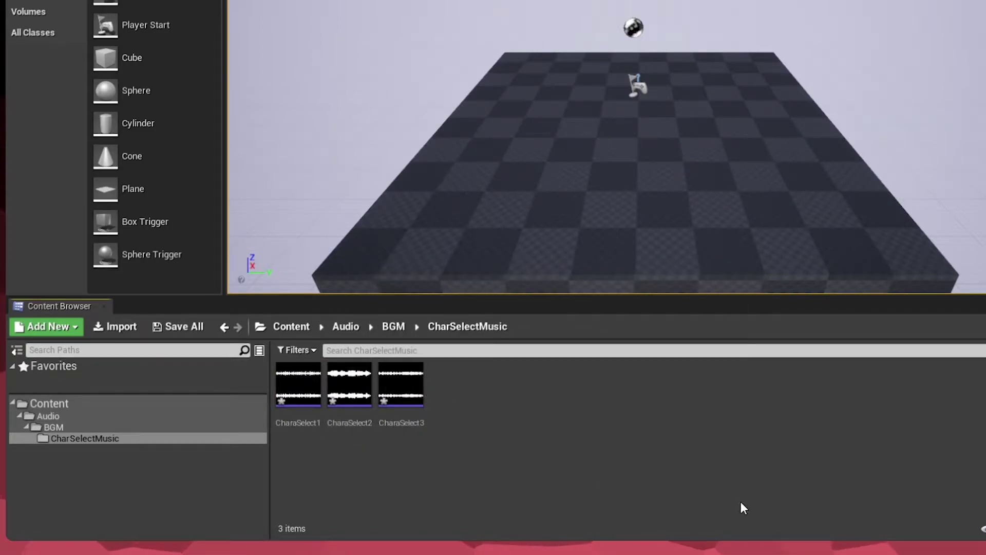
left_click(394, 327)
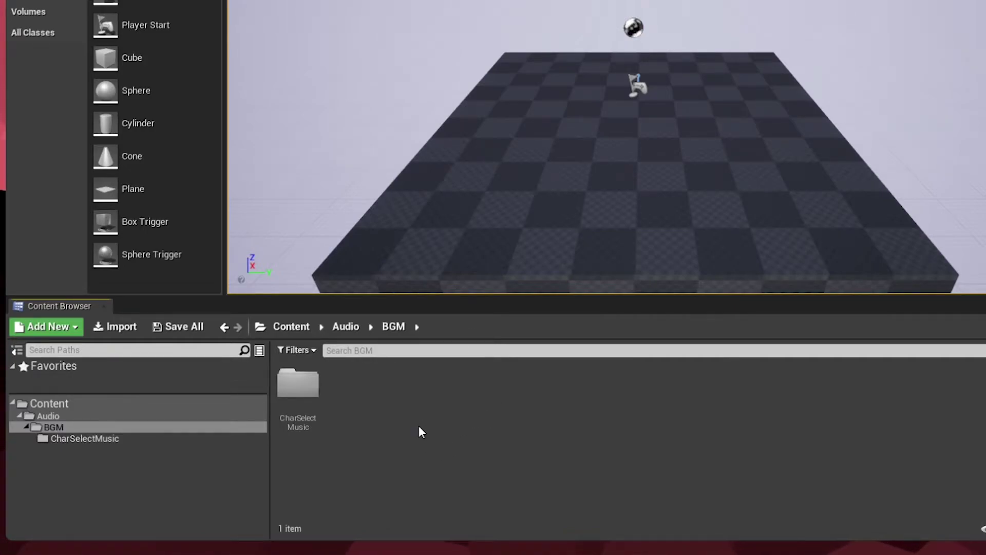
double_click(313, 420)
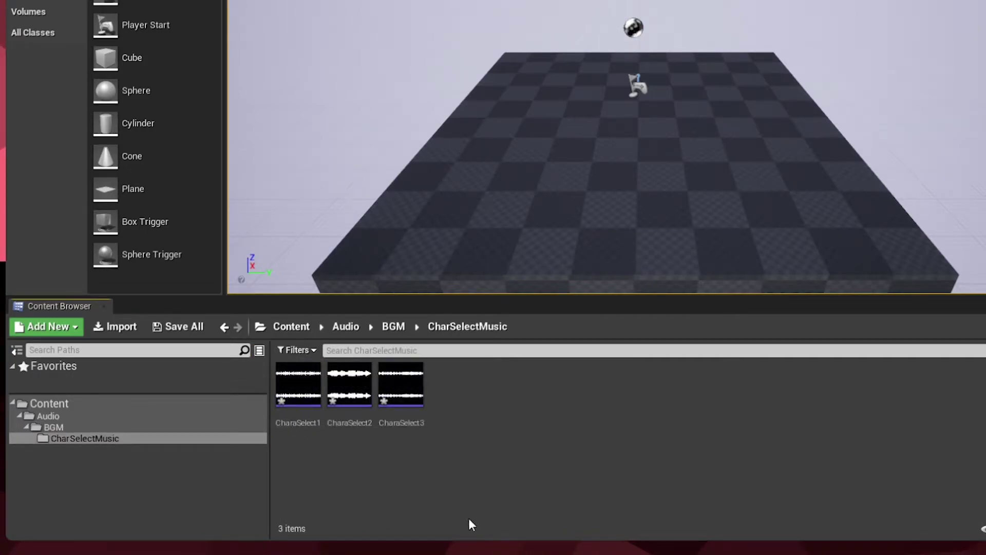
left_click(392, 326)
Create a Sound Cue named 401_charasel_Cue in BGM and open it in the editor
right_click(402, 410)
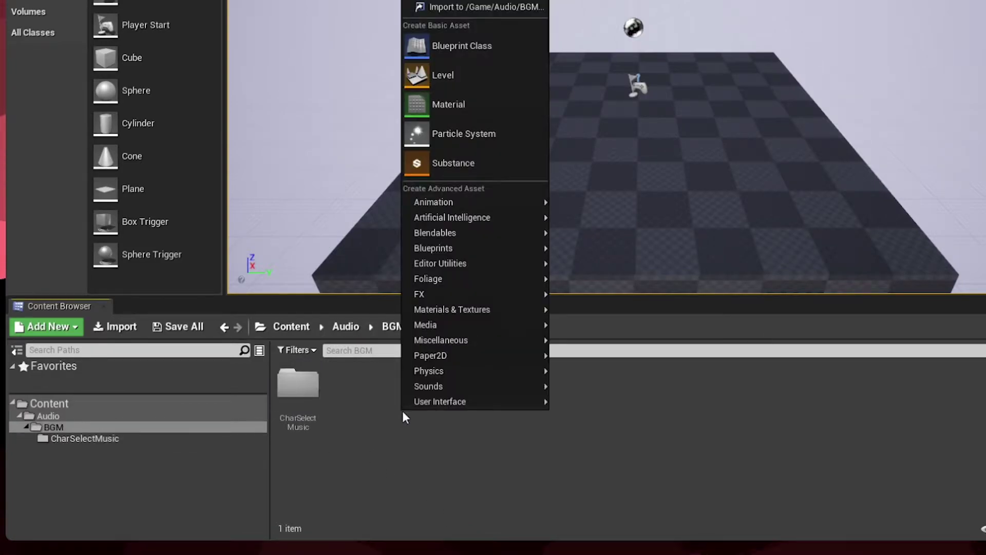
mouse_move(434, 386)
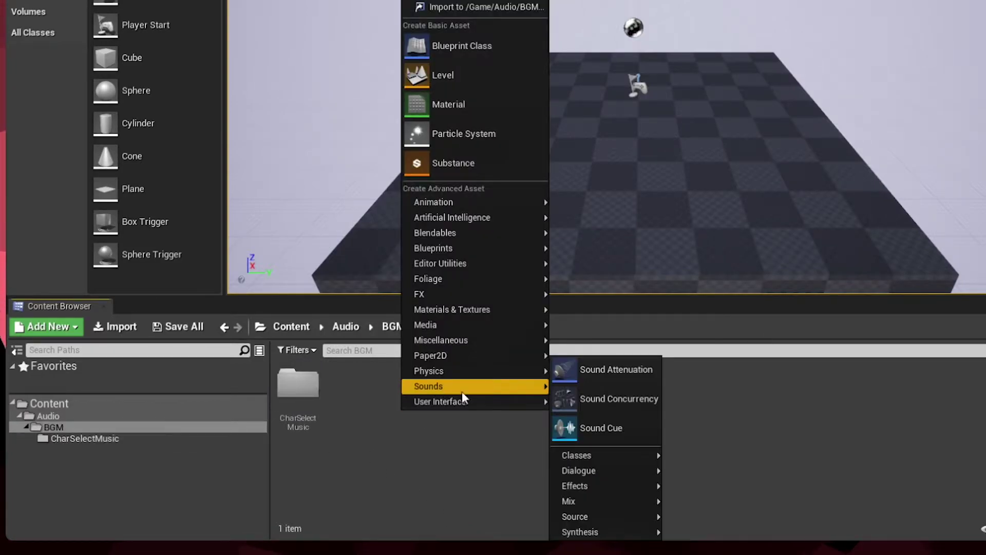
left_click(628, 429)
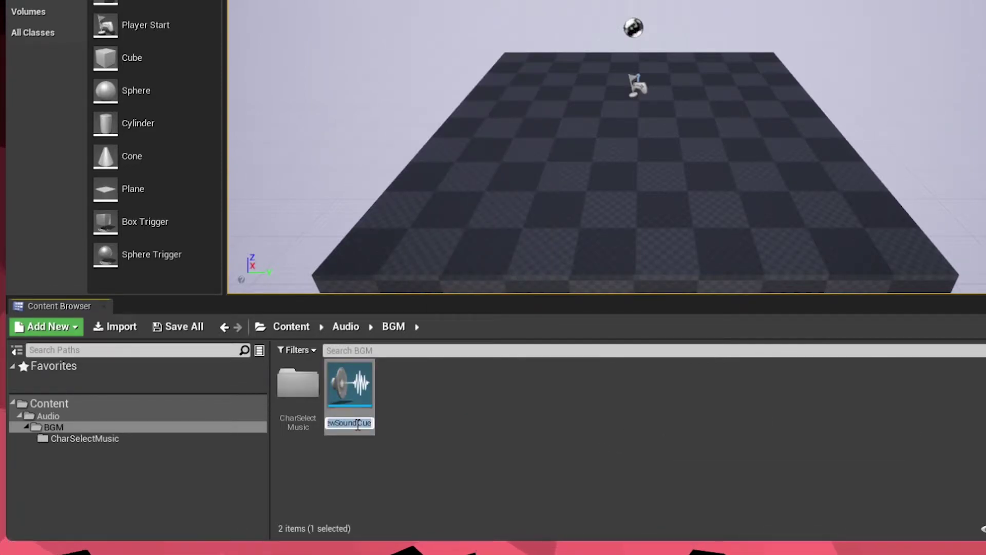
type("401")
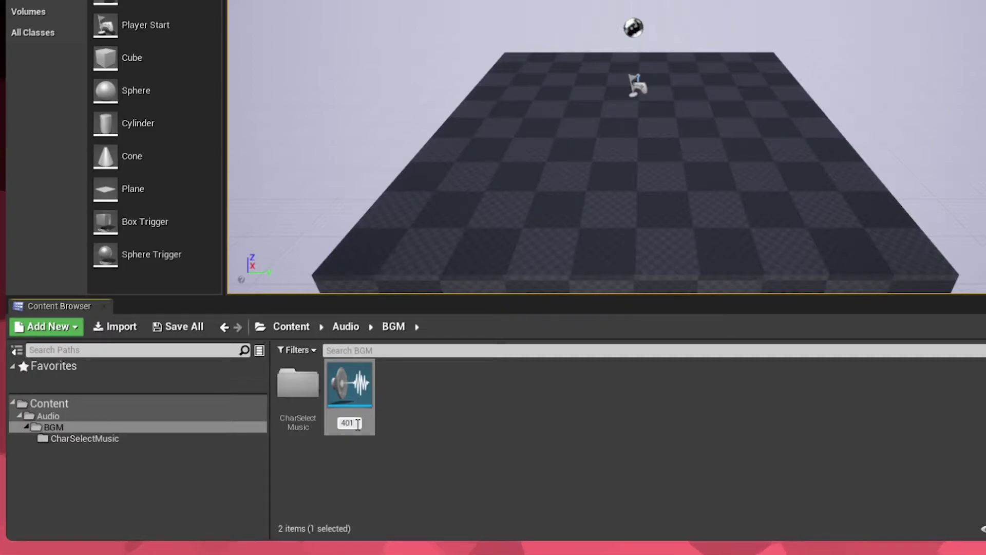
type("_")
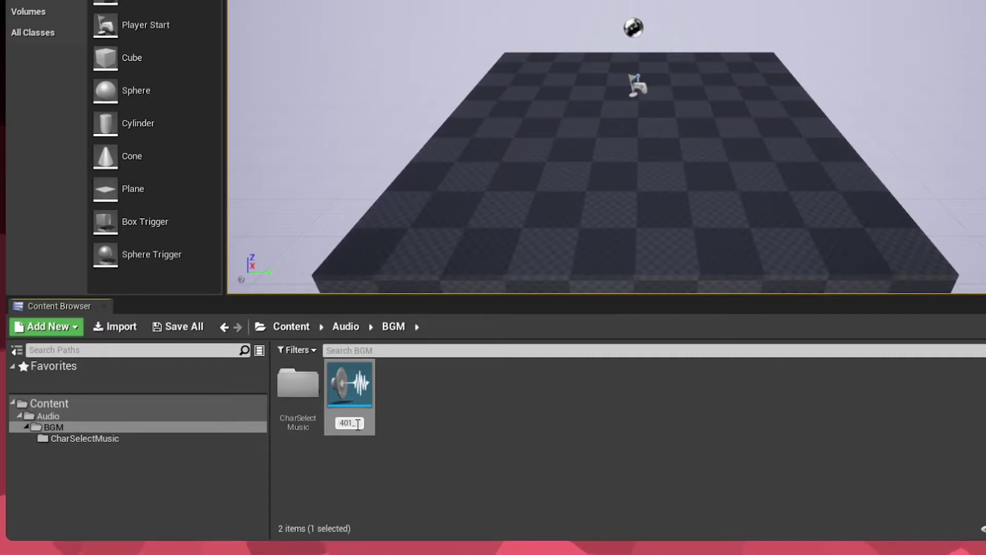
type("chars")
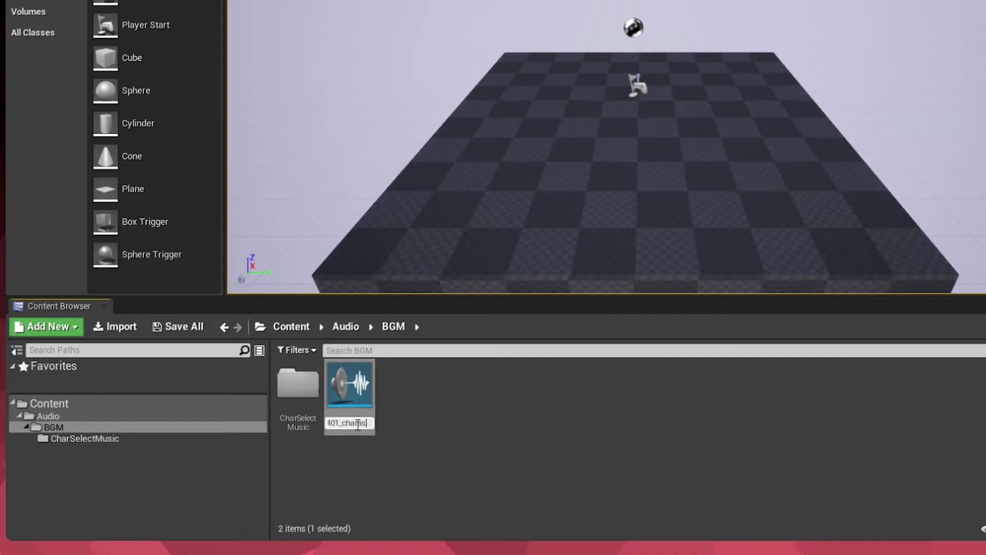
type("el_C")
key("Return")
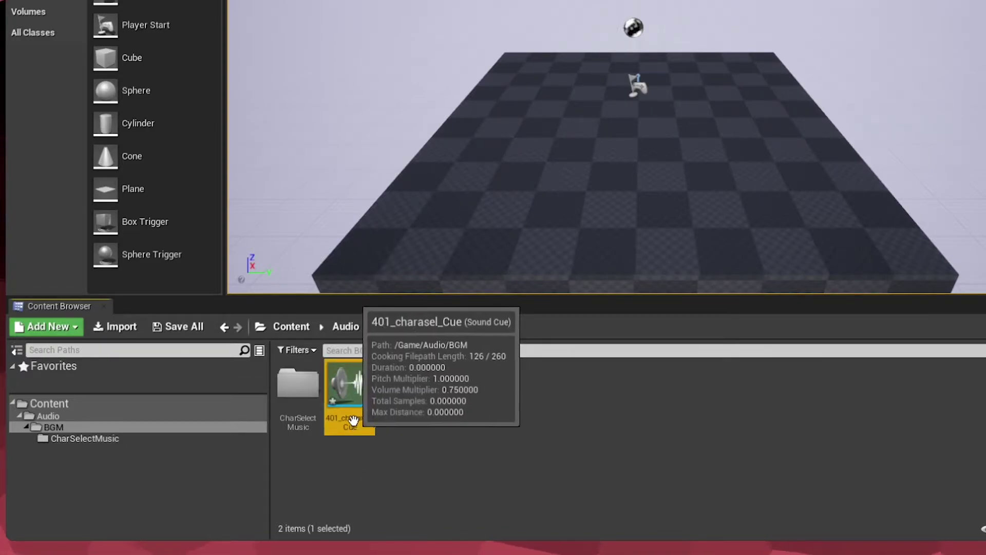
double_click(353, 420)
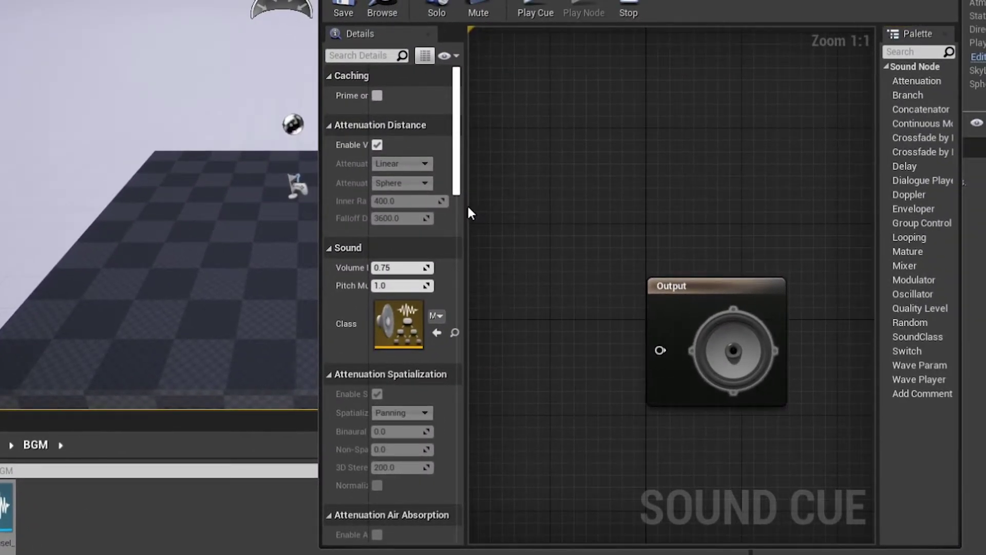
Enlarge the Sound Cue editor and add a Random node wired into Output
left_click_drag(464, 206, 645, 222)
left_click_drag(324, 213, 39, 212)
left_click_drag(527, 208, 323, 209)
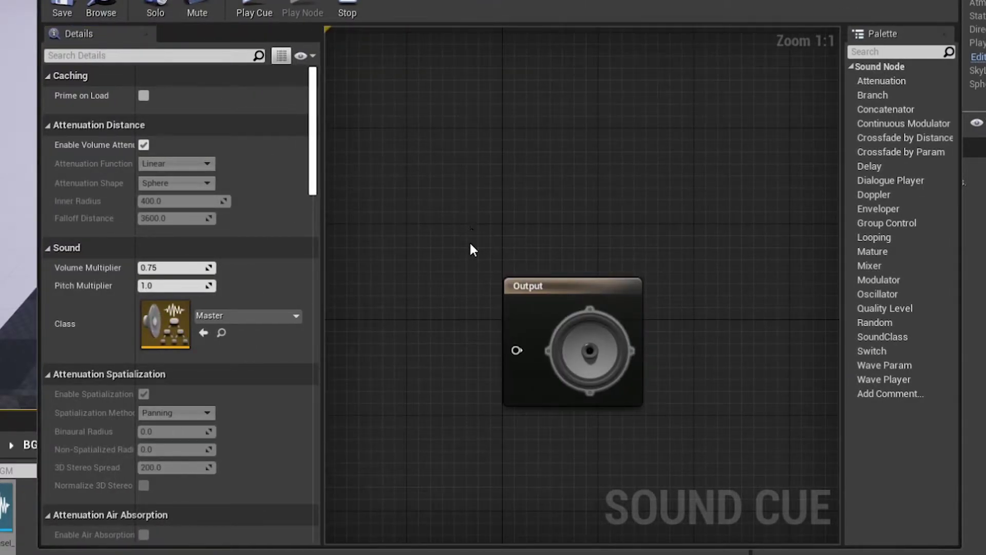
right_click_drag(565, 224, 725, 208)
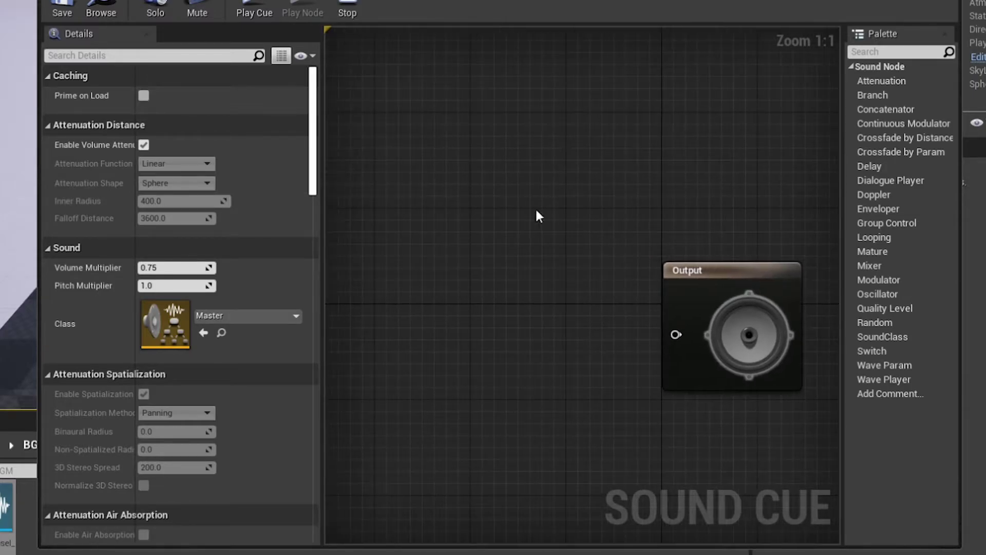
left_click_drag(874, 322, 473, 244)
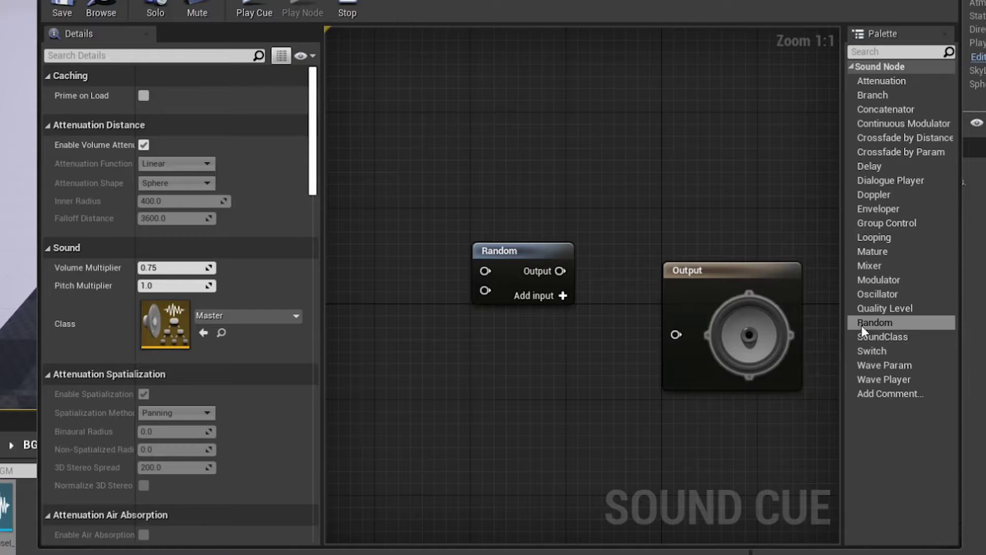
left_click_drag(676, 334, 582, 298)
left_click(673, 270)
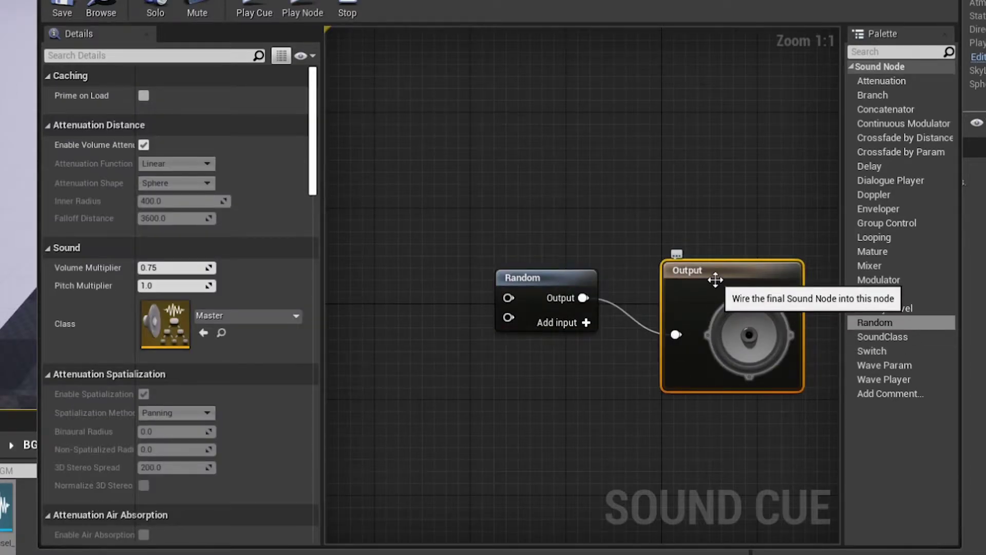
left_click(540, 308)
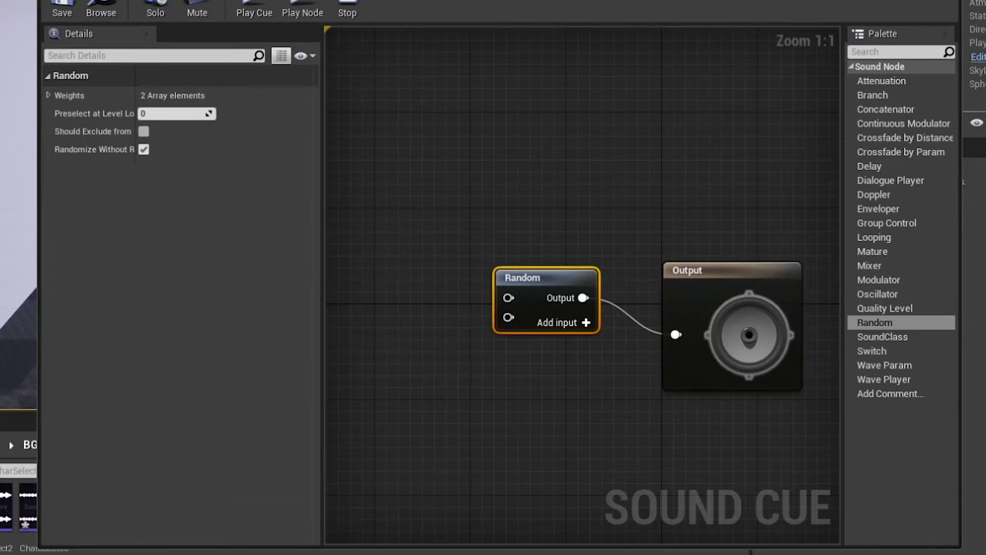
Drag the three CharaSelect waves into the graph as Wave Player nodes
left_click(26, 539, "shift")
left_click_drag(25, 540, 353, 214)
left_click(388, 438)
Wire CharaSelect1, 2 and 3 into Random's three inputs, adding a third input
right_click_drag(430, 335, 568, 355)
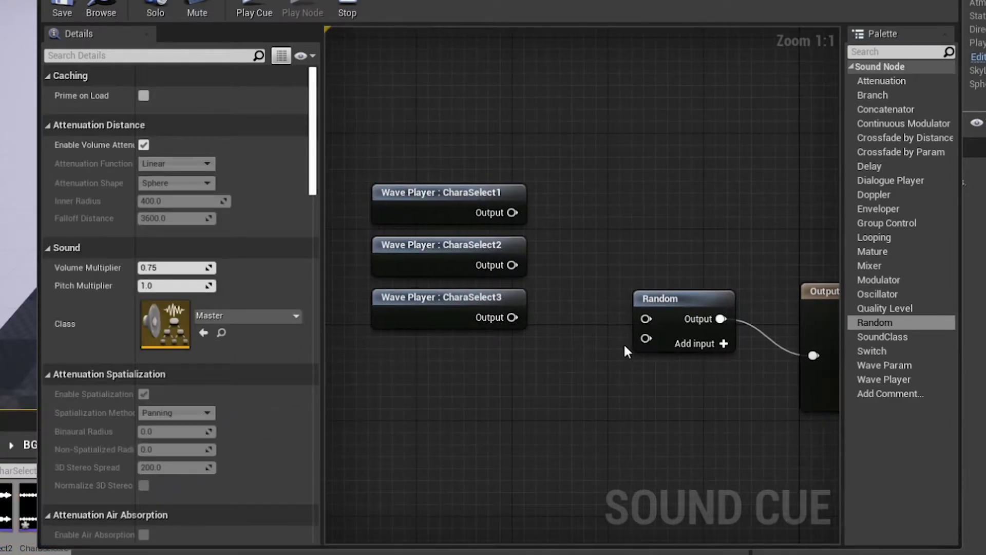
left_click_drag(646, 318, 513, 212)
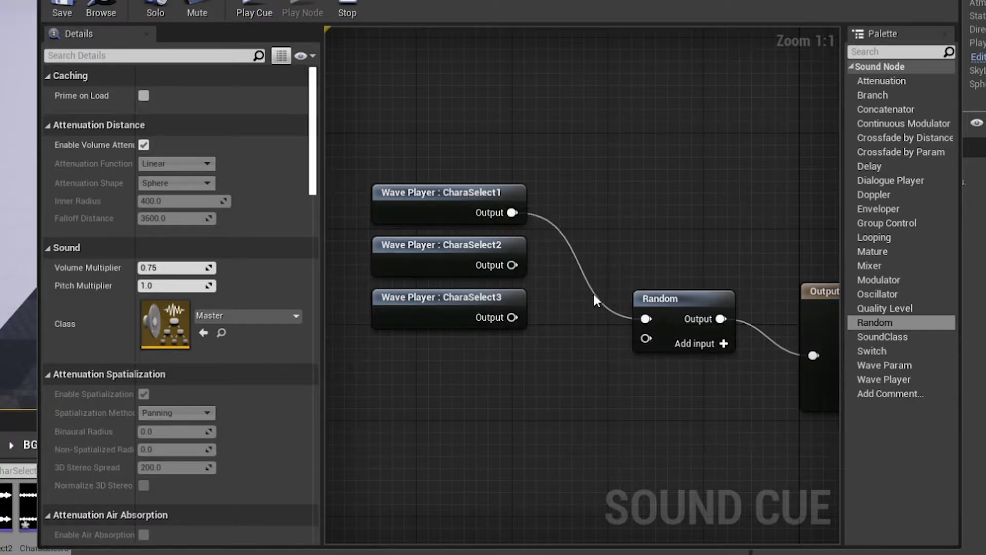
left_click_drag(646, 338, 513, 264)
left_click(723, 344)
left_click_drag(645, 358, 513, 323)
Select all three Wave Player nodes and enable Looping on them
right_click_drag(558, 455, 546, 427)
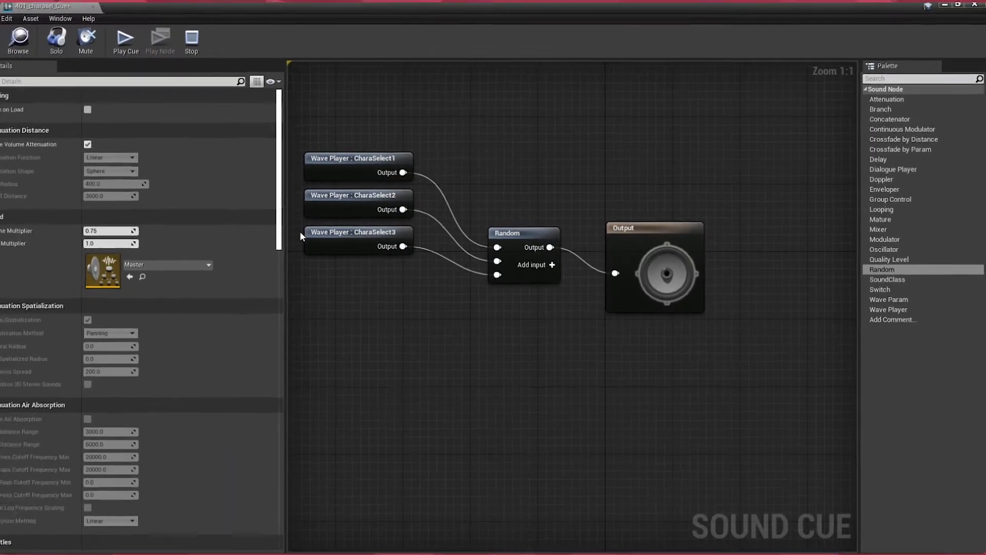
right_click_drag(400, 251, 489, 276)
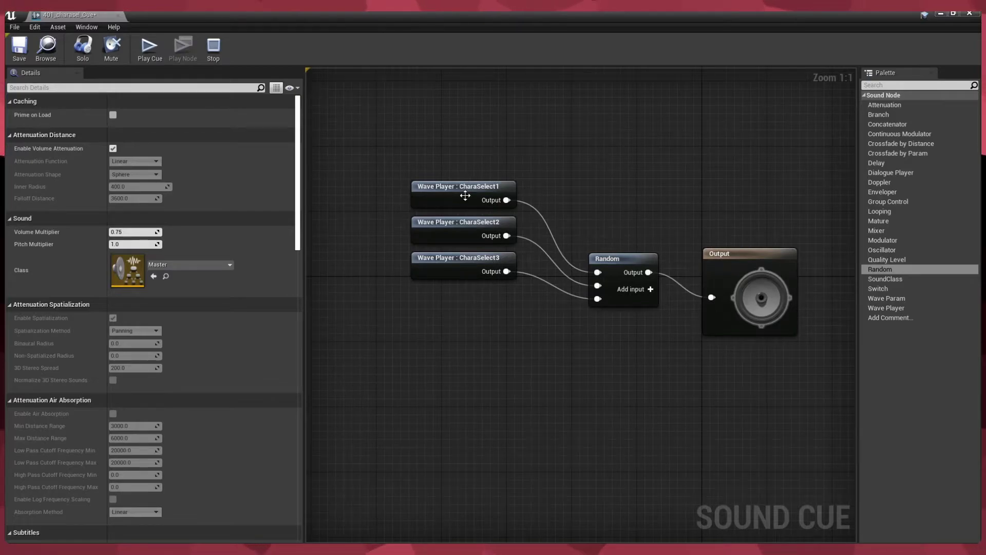
left_click_drag(418, 162, 474, 305)
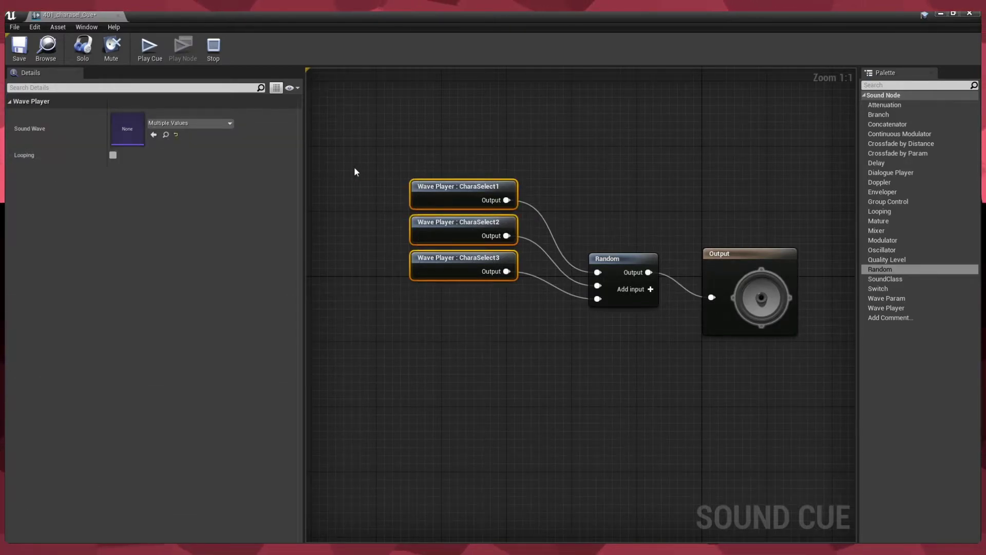
left_click(113, 155)
left_click_drag(417, 339, 498, 393)
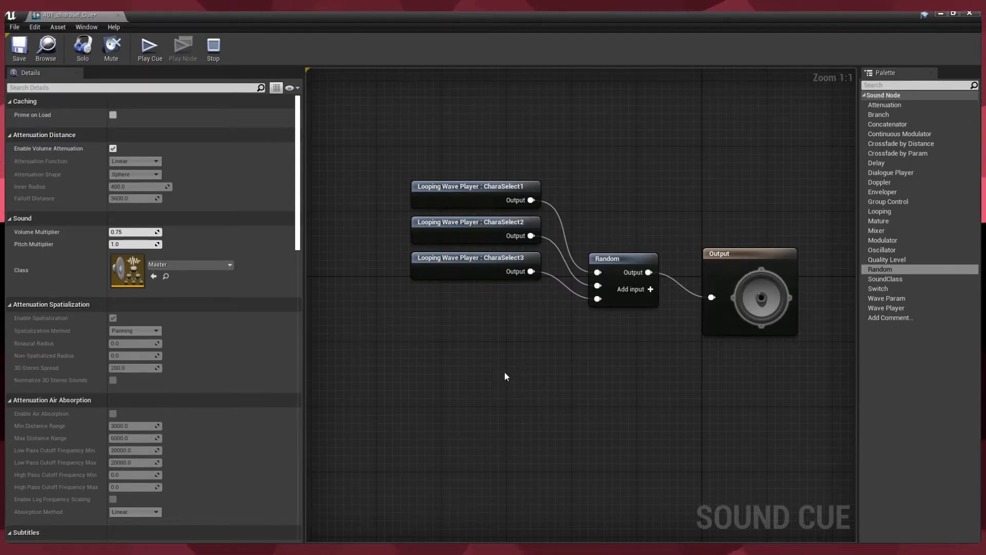